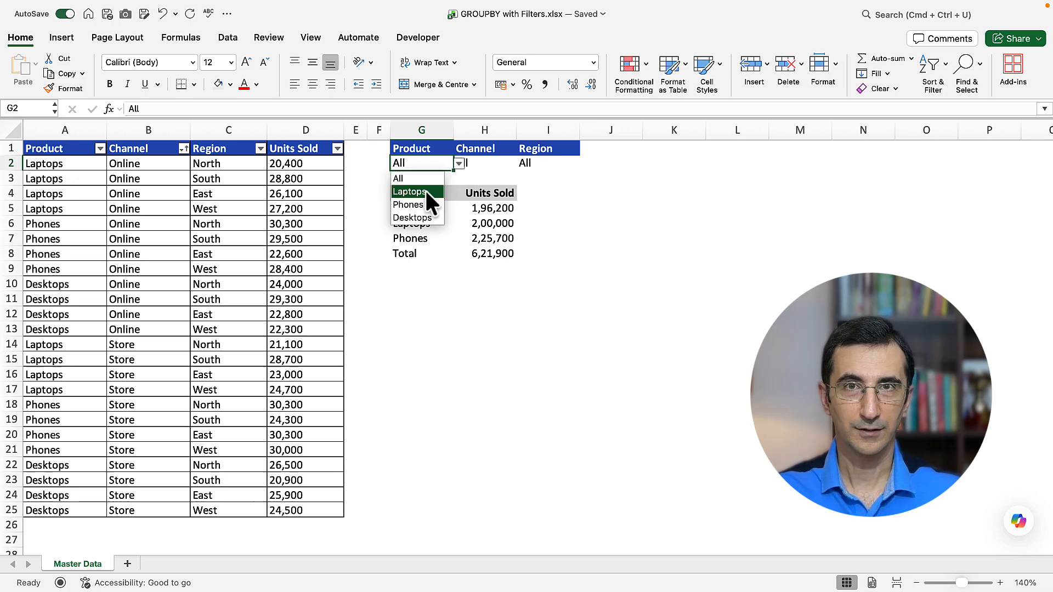
Step: Filter the GROUPBY summary by setting Product to Laptops and Channel to Online
{"action": "left_click", "coordinate": [425, 193]}
{"action": "left_click", "coordinate": [487, 167]}
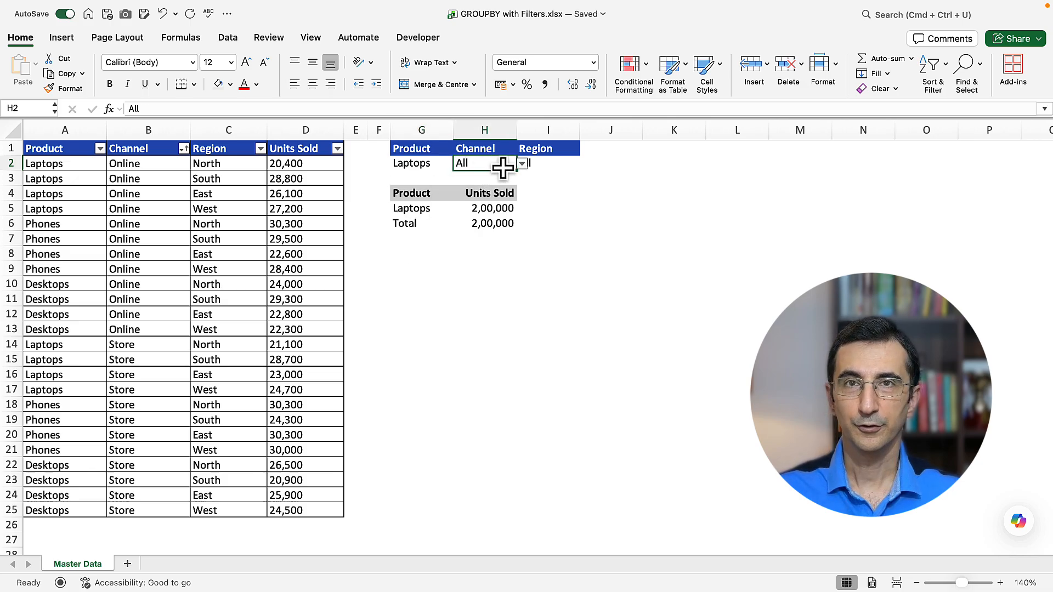
{"action": "left_click", "coordinate": [522, 163]}
{"action": "left_click", "coordinate": [480, 191]}
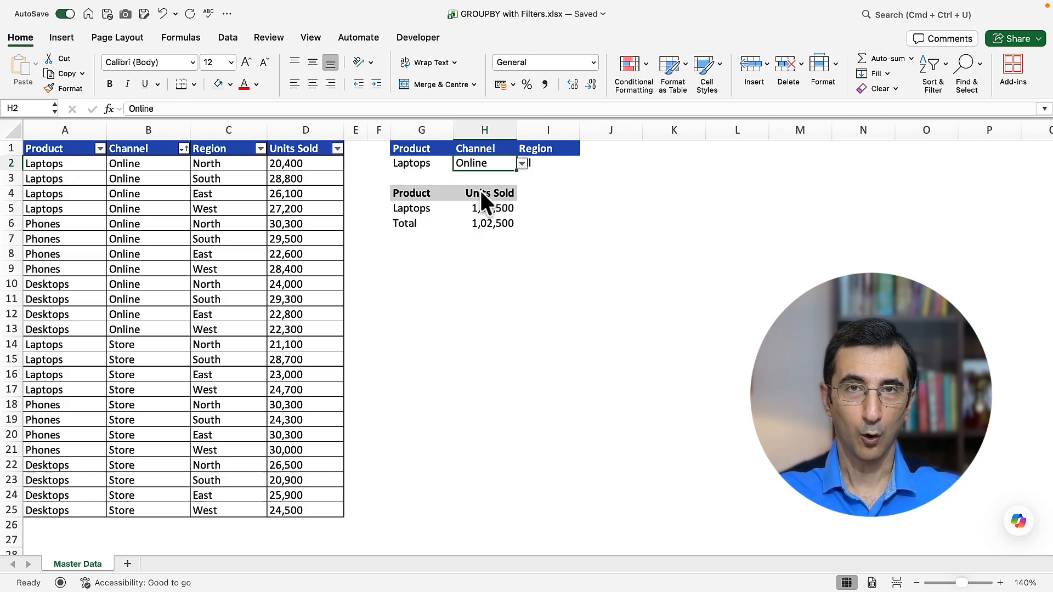
{"action": "left_click", "coordinate": [580, 193]}
{"action": "key", "text": "ctrl+shift+5"}
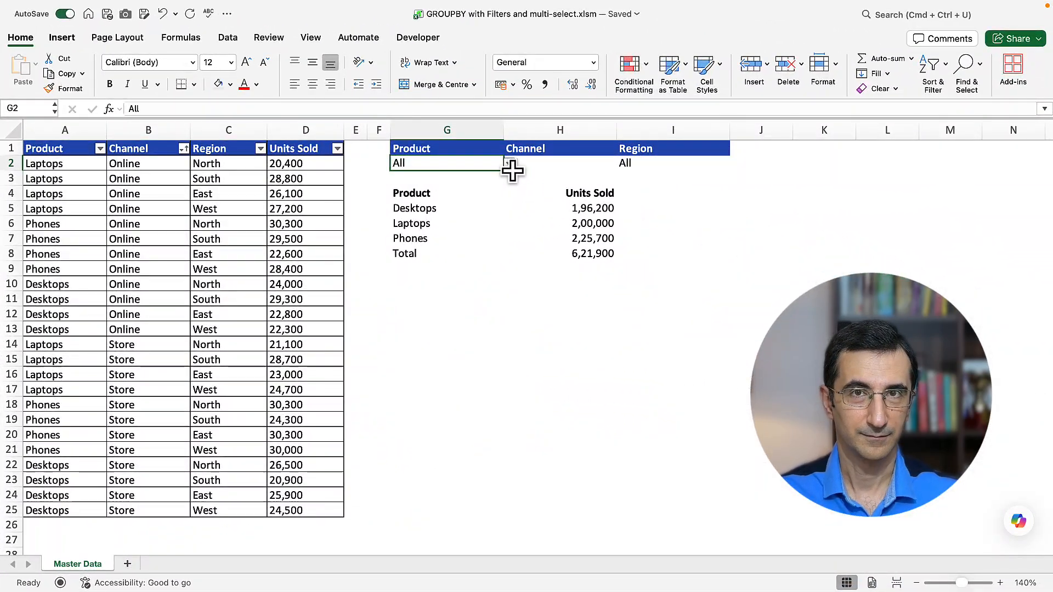
Step: In the multi-select workbook, set the Product filter to Laptops and Phones and the Channel filter to Online
{"action": "left_click", "coordinate": [699, 205]}
{"action": "left_click", "coordinate": [417, 192]}
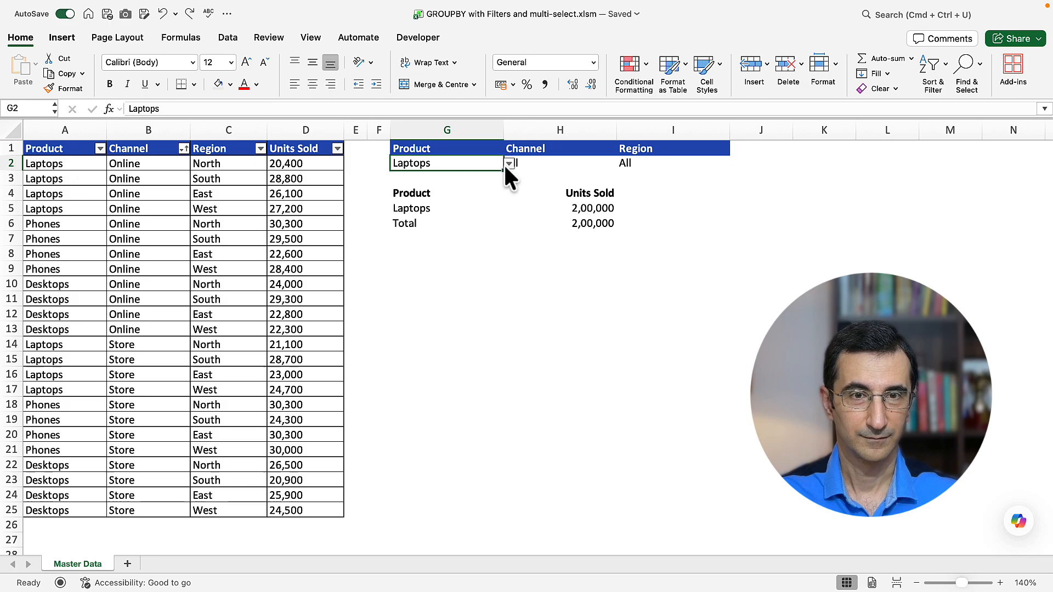
{"action": "left_click", "coordinate": [508, 163]}
{"action": "left_click", "coordinate": [429, 203]}
{"action": "left_click", "coordinate": [564, 165]}
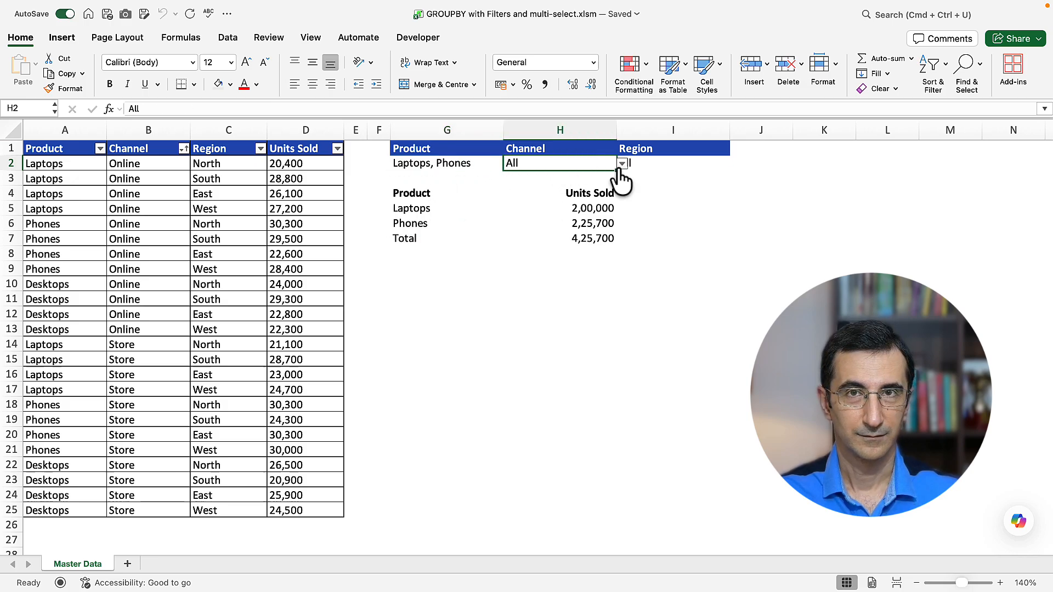
{"action": "left_click", "coordinate": [622, 164]}
{"action": "left_click", "coordinate": [538, 190]}
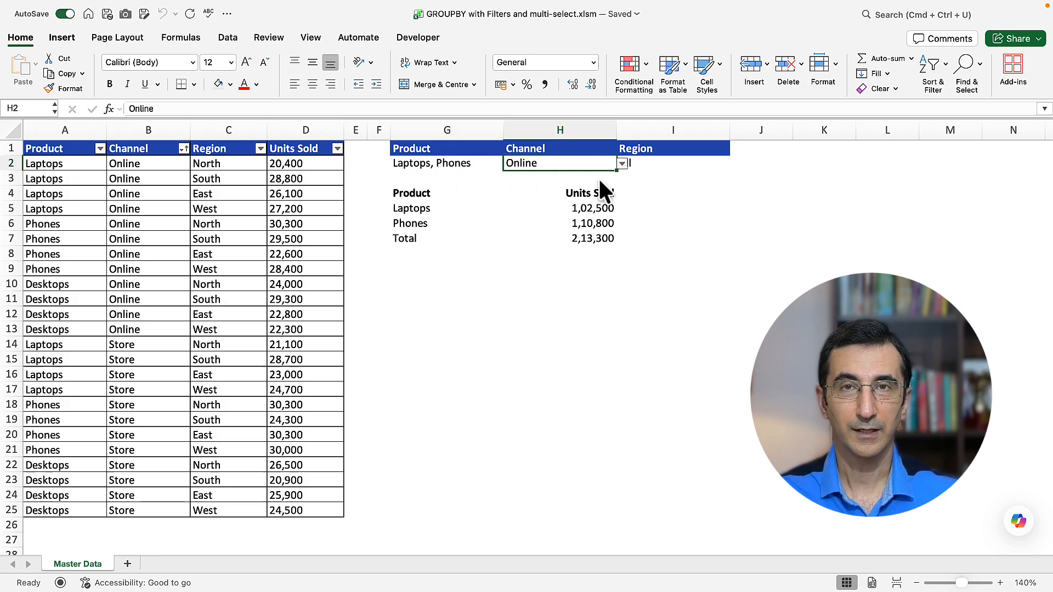
Step: Set the Region filter in I2 to both North and South
{"action": "left_click", "coordinate": [650, 164]}
{"action": "left_click", "coordinate": [735, 163]}
{"action": "left_click", "coordinate": [630, 204]}
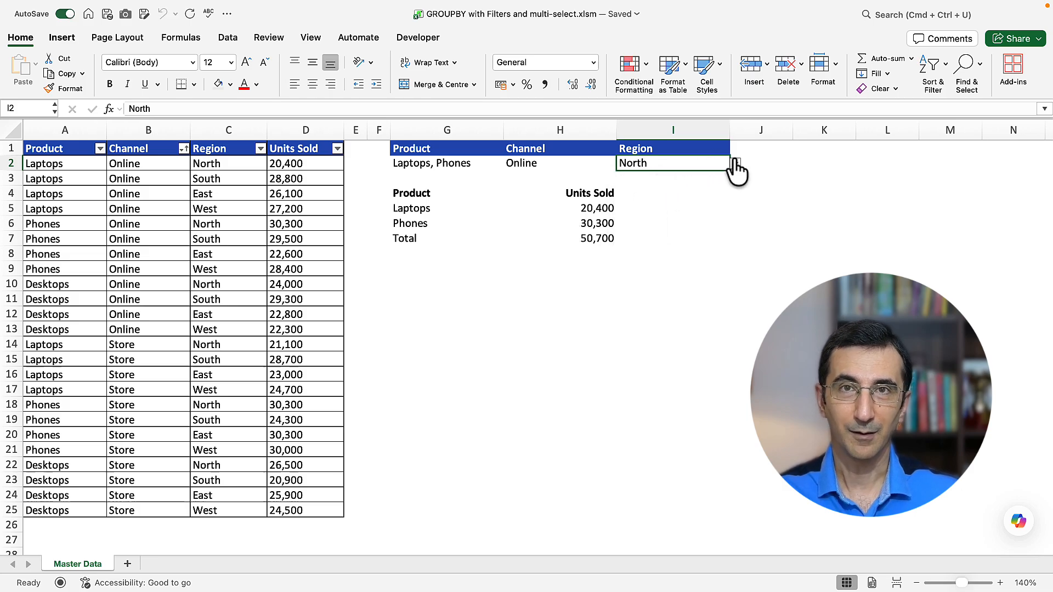
{"action": "left_click", "coordinate": [735, 163]}
{"action": "left_click", "coordinate": [631, 218]}
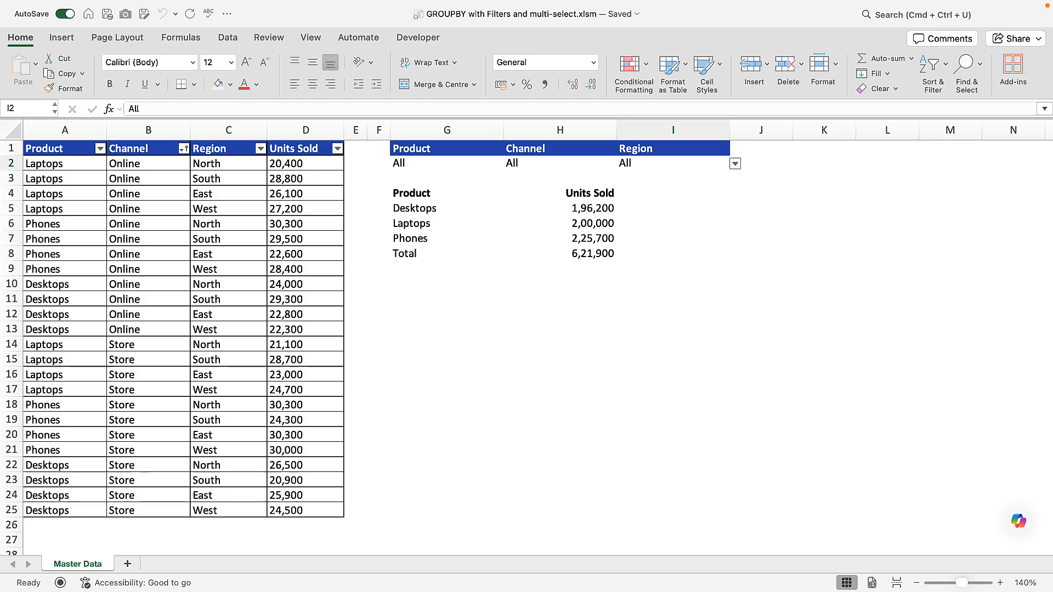
Step: Open the VBA code behind the Master Data sheet to view its Worksheet_Change procedure
{"action": "right_click", "coordinate": [86, 560]}
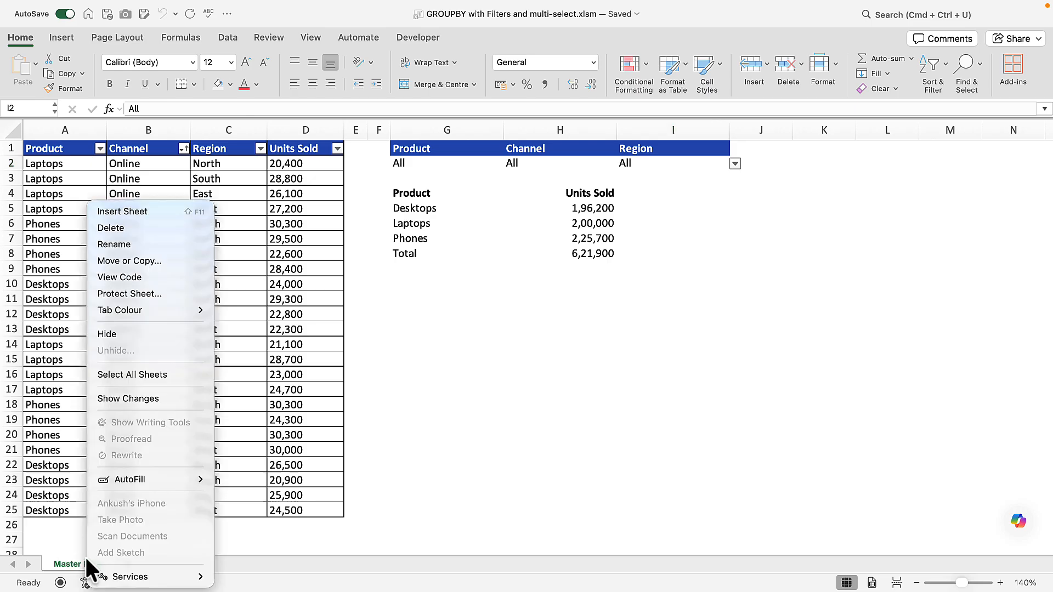
{"action": "left_click", "coordinate": [163, 277]}
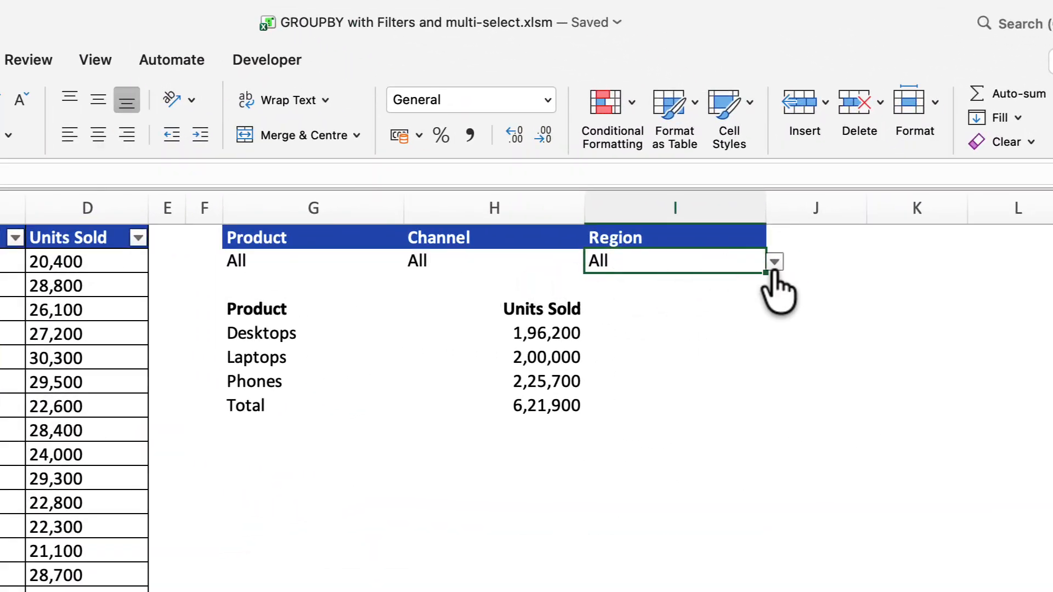
Step: Return to the worksheet and set the Region filter in I2 to East and North
{"action": "left_click", "coordinate": [774, 263]}
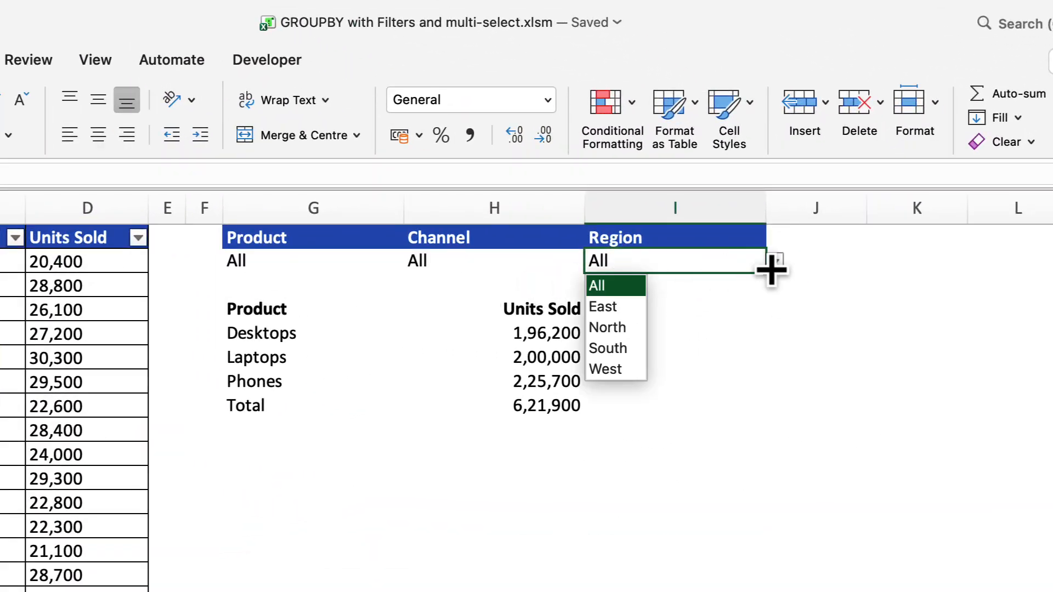
{"action": "left_click", "coordinate": [620, 307]}
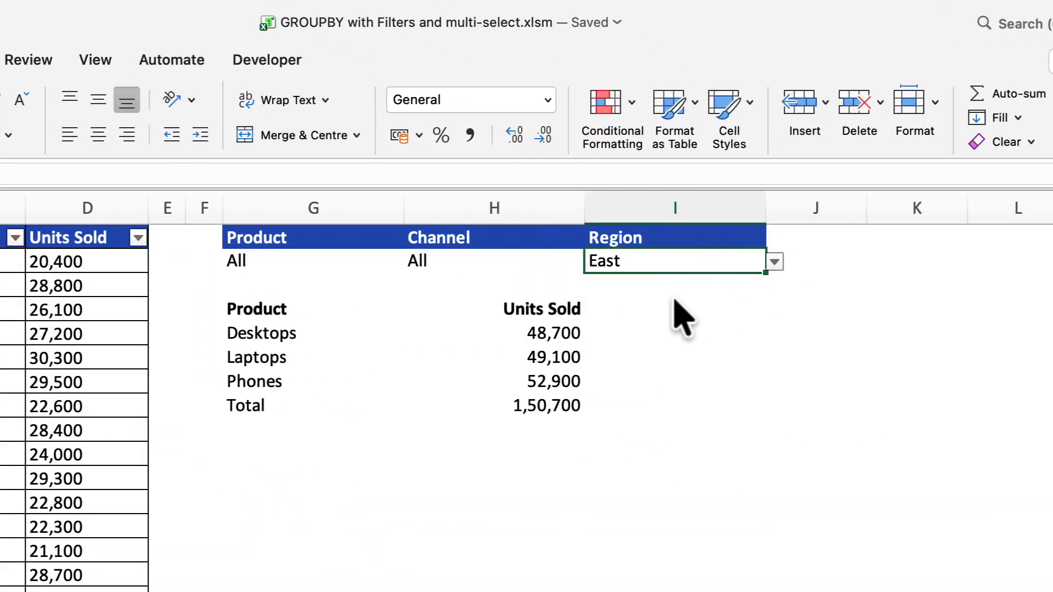
{"action": "left_click", "coordinate": [775, 263]}
{"action": "left_click", "coordinate": [610, 328]}
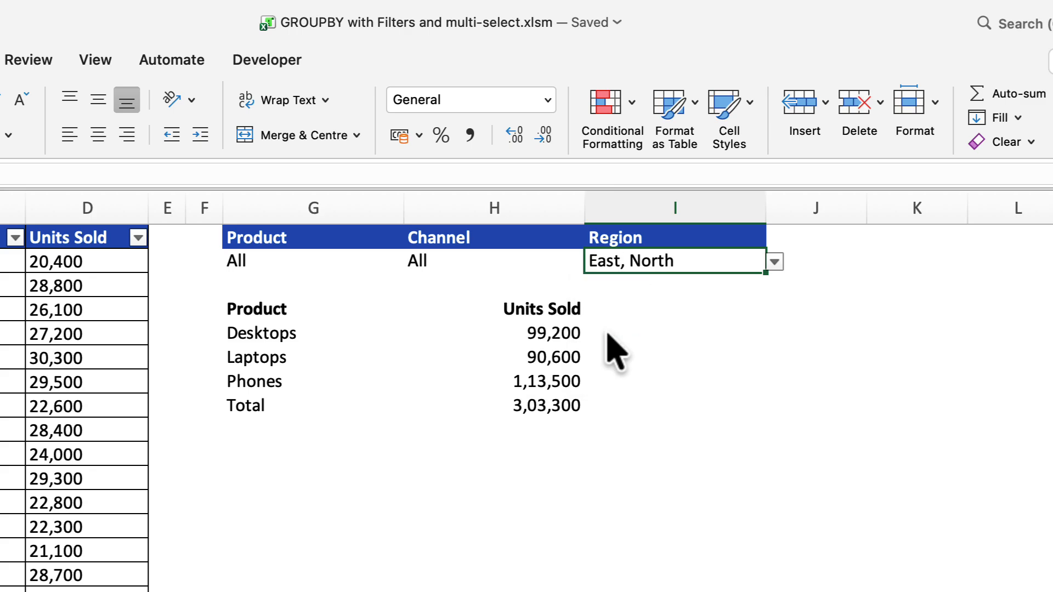
Step: Set the Channel filter in H2 to both Online and Store
{"action": "left_click", "coordinate": [528, 261]}
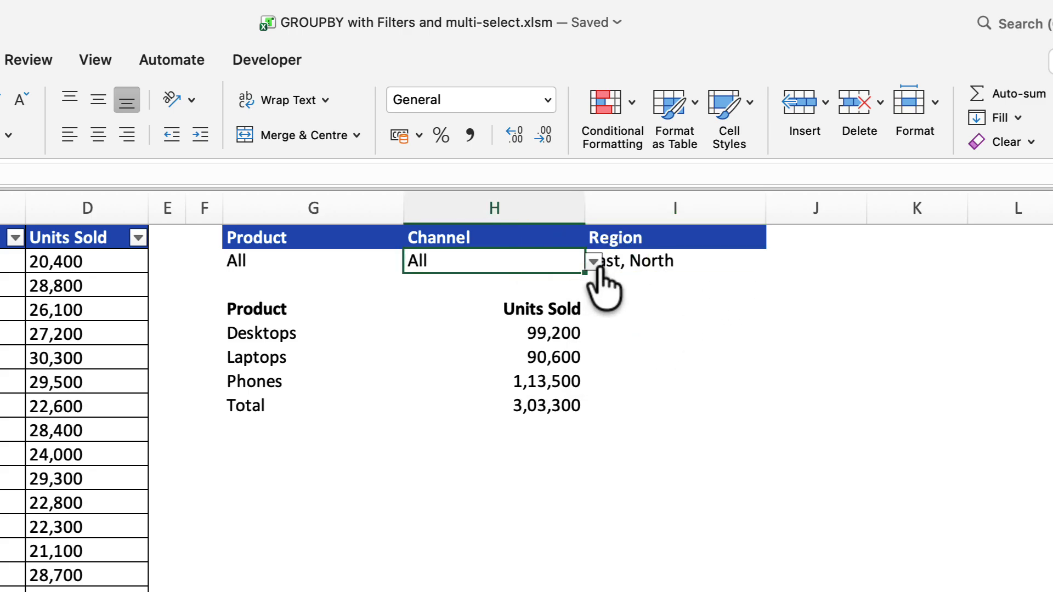
{"action": "left_click", "coordinate": [594, 263]}
{"action": "left_click", "coordinate": [445, 309]}
{"action": "left_click", "coordinate": [594, 262]}
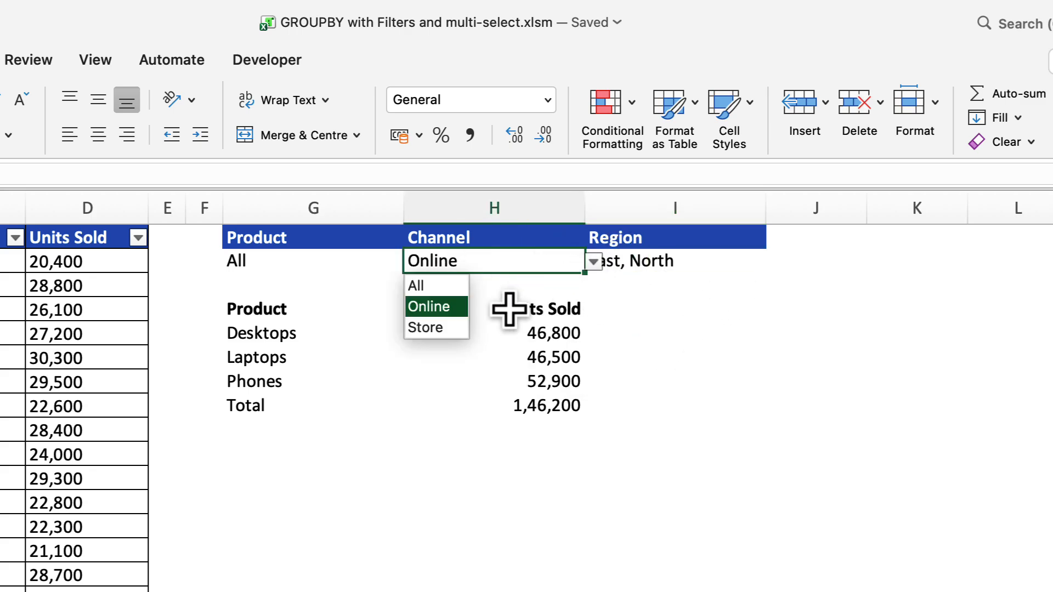
{"action": "left_click", "coordinate": [447, 329]}
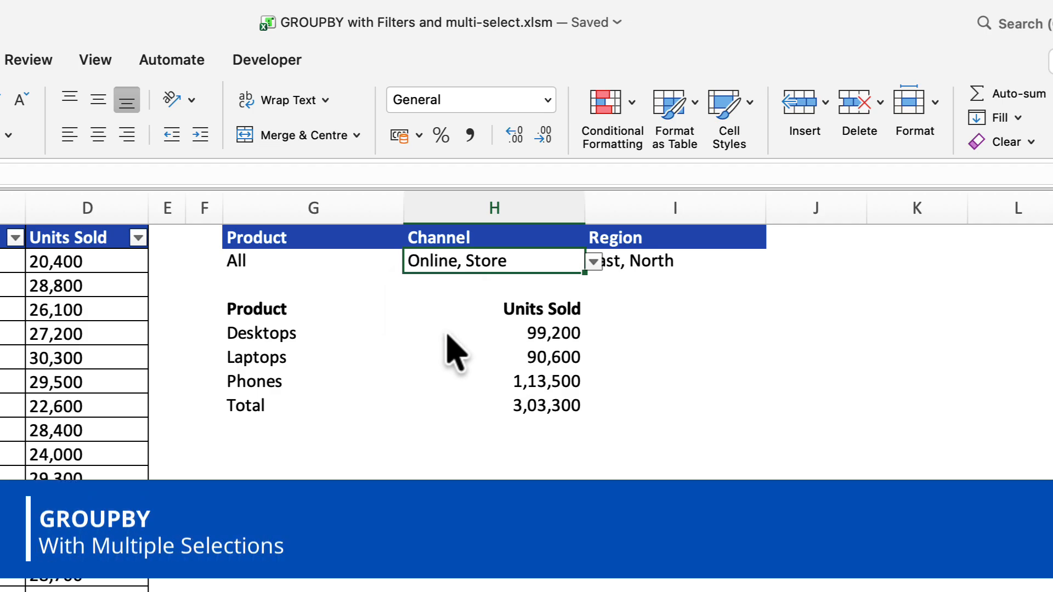
Step: Open the GROUPBY formula in G4 and examine its row fields, values, function, field headers, total depth and sort order arguments
{"action": "double_click", "coordinate": [271, 308]}
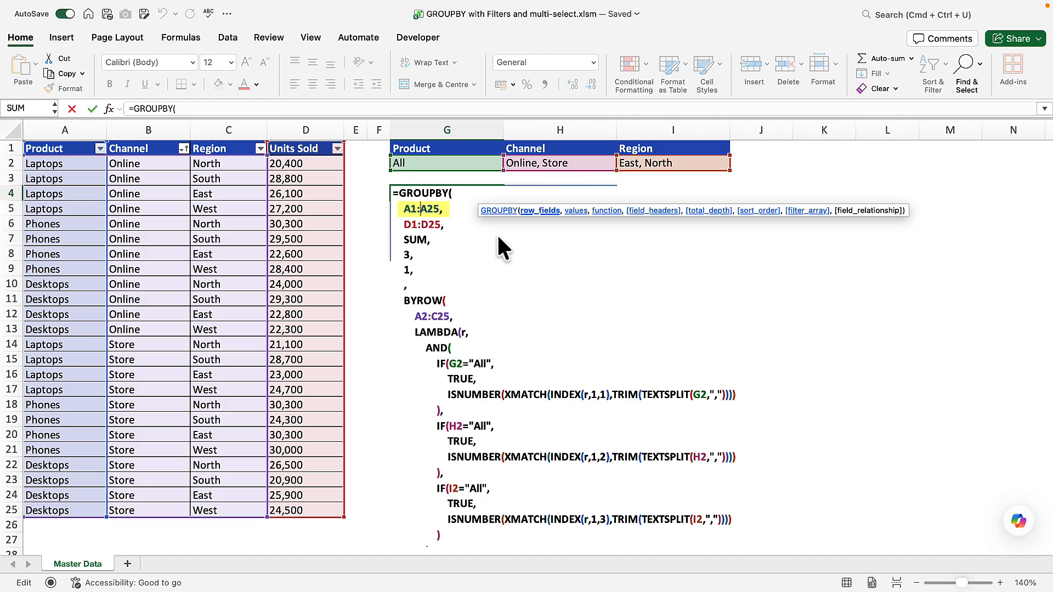
{"action": "left_click", "coordinate": [435, 225]}
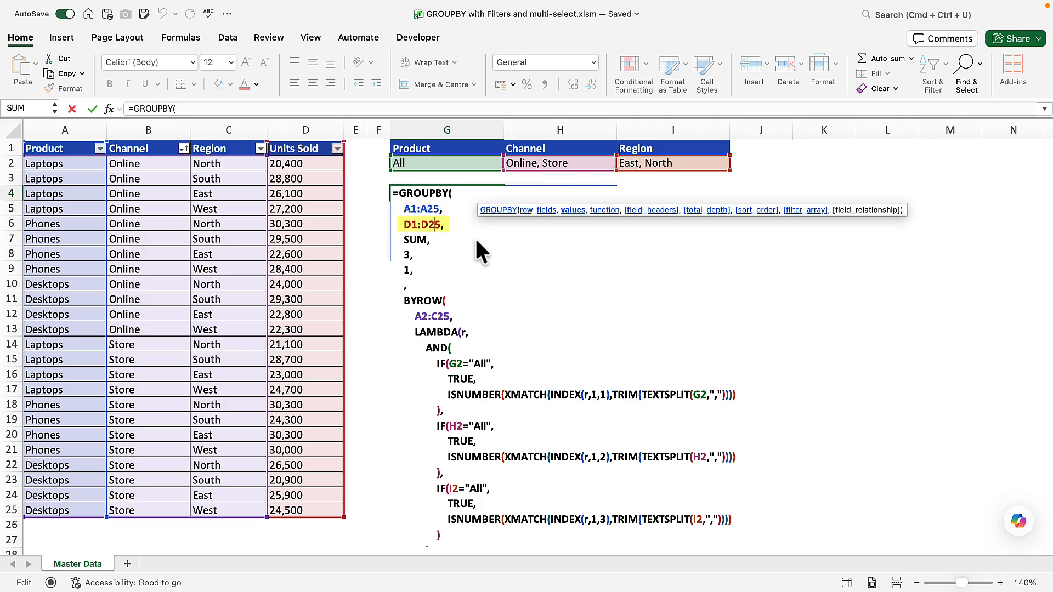
{"action": "left_click", "coordinate": [420, 237]}
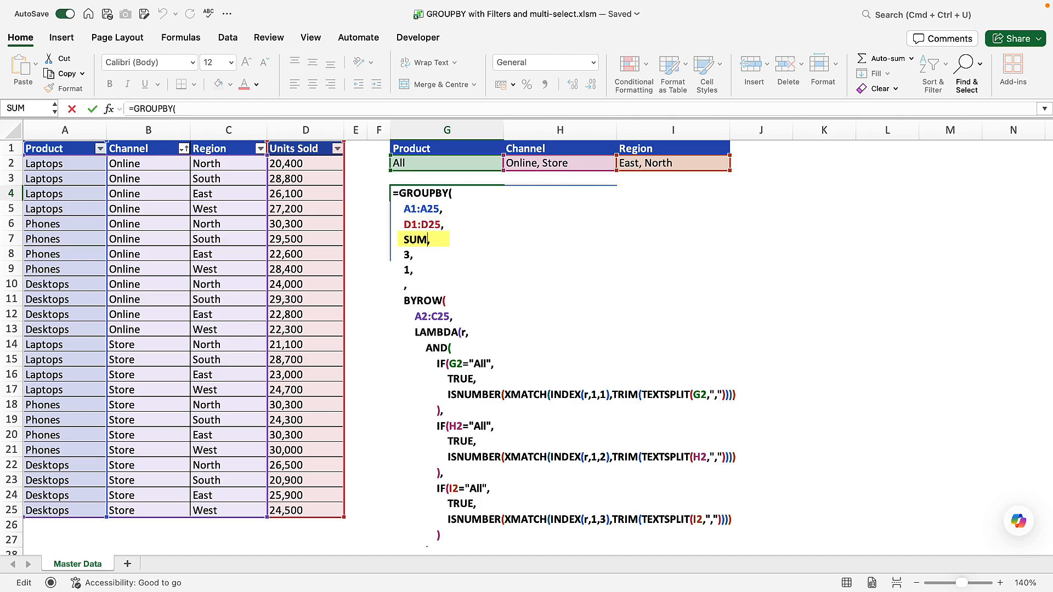
{"action": "left_click", "coordinate": [411, 255]}
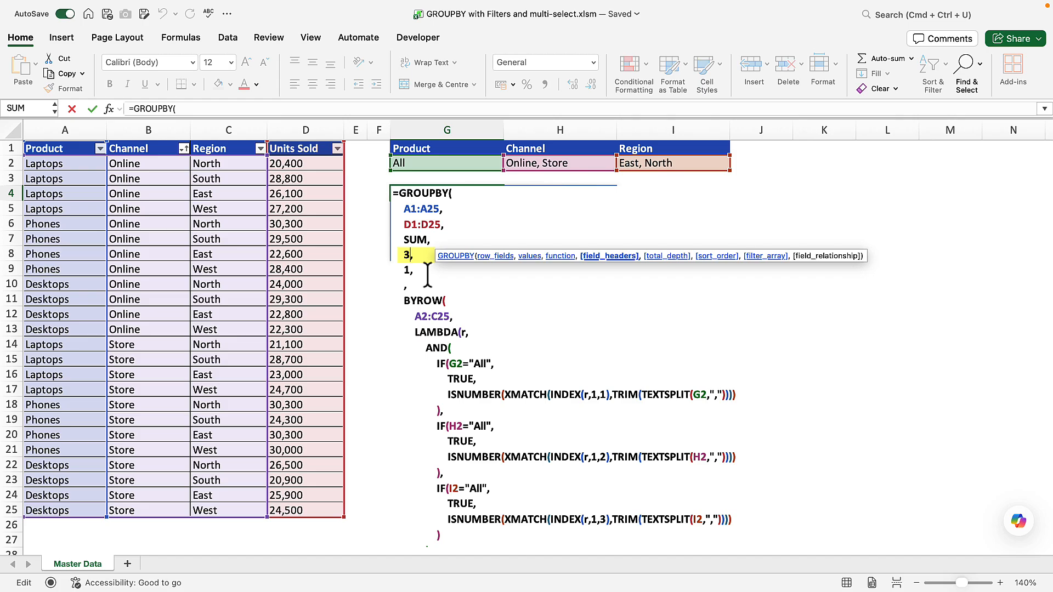
{"action": "left_click", "coordinate": [417, 271]}
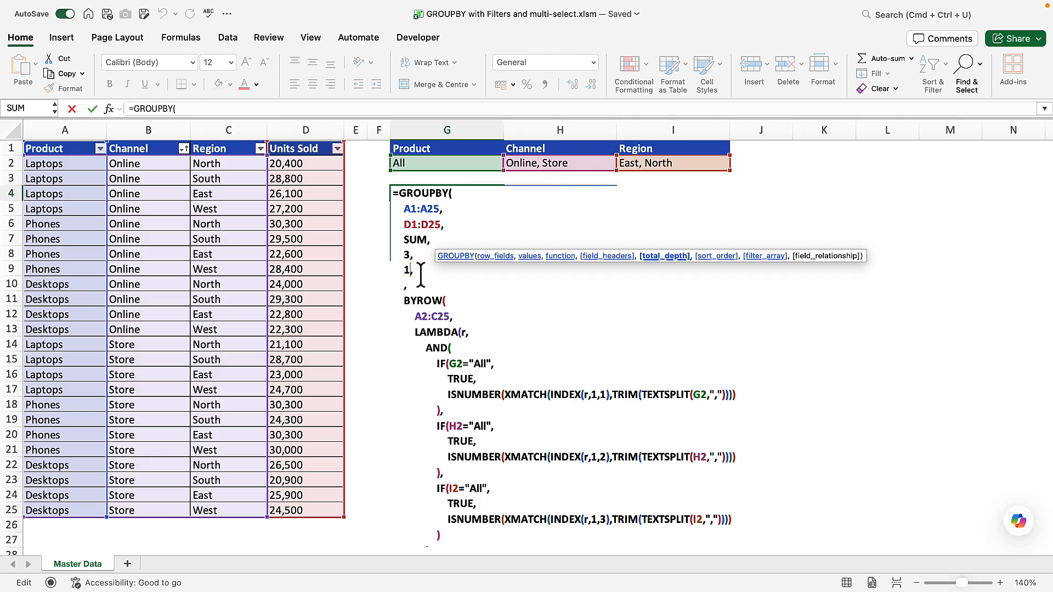
{"action": "left_click", "coordinate": [436, 285]}
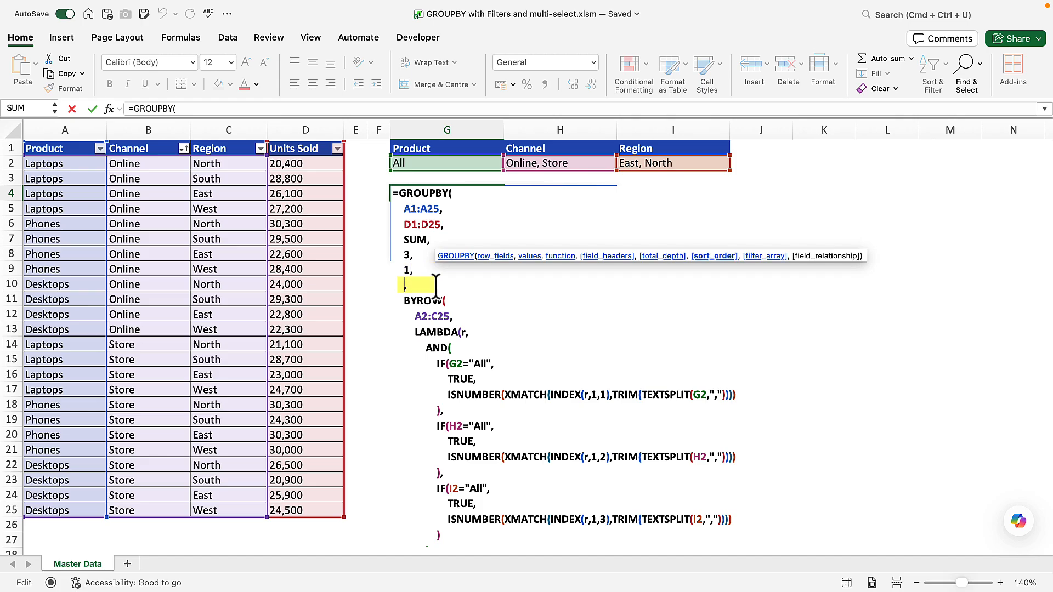
Step: Examine the formula's filter array, built with BYROW over A2:C25 and a LAMBDA, and close the formula
{"action": "left_click", "coordinate": [421, 286]}
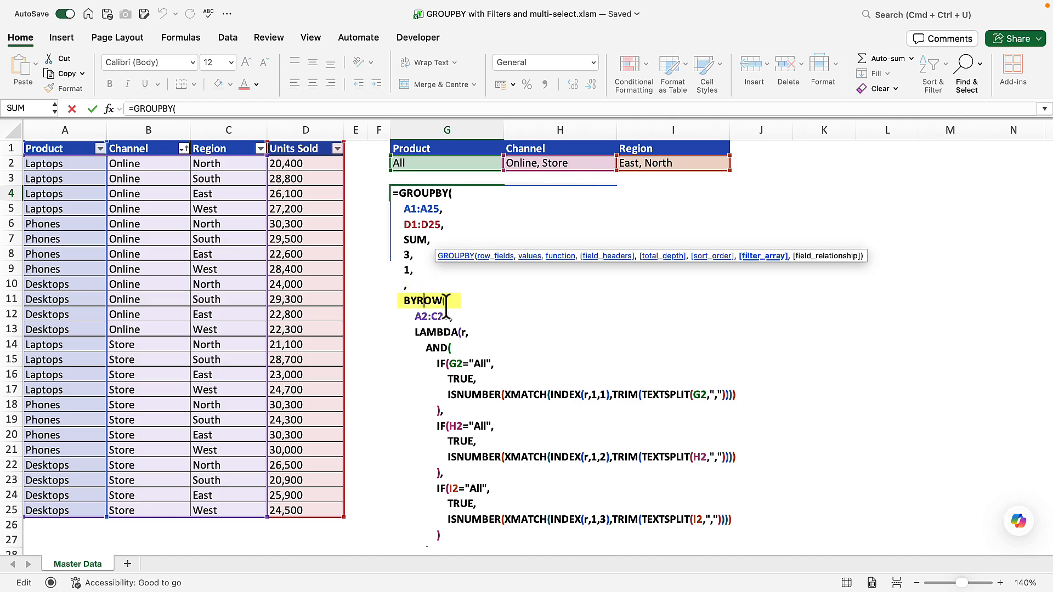
{"action": "key", "text": "Down"}
{"action": "key", "text": "Down"}
{"action": "key", "text": "Down"}
{"action": "key", "text": "Down"}
{"action": "key", "text": "Down"}
{"action": "key", "text": "Down"}
{"action": "key", "text": "Down"}
{"action": "key", "text": "Down"}
{"action": "key", "text": "Down"}
{"action": "key", "text": "Down"}
{"action": "key", "text": "Down"}
{"action": "key", "text": "Down"}
{"action": "key", "text": "Down"}
{"action": "key", "text": "Down"}
{"action": "key", "text": "Down"}
{"action": "key", "text": "Down"}
{"action": "key", "text": "Down"}
{"action": "key", "text": "Down"}
{"action": "key", "text": "Down"}
{"action": "key", "text": "Down"}
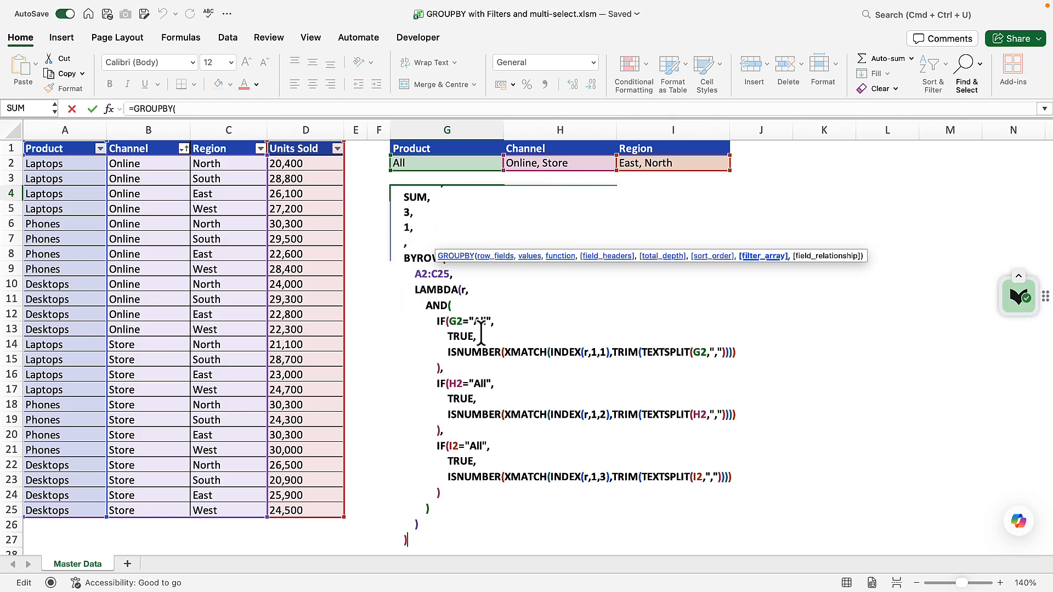
{"action": "left_click", "coordinate": [429, 259]}
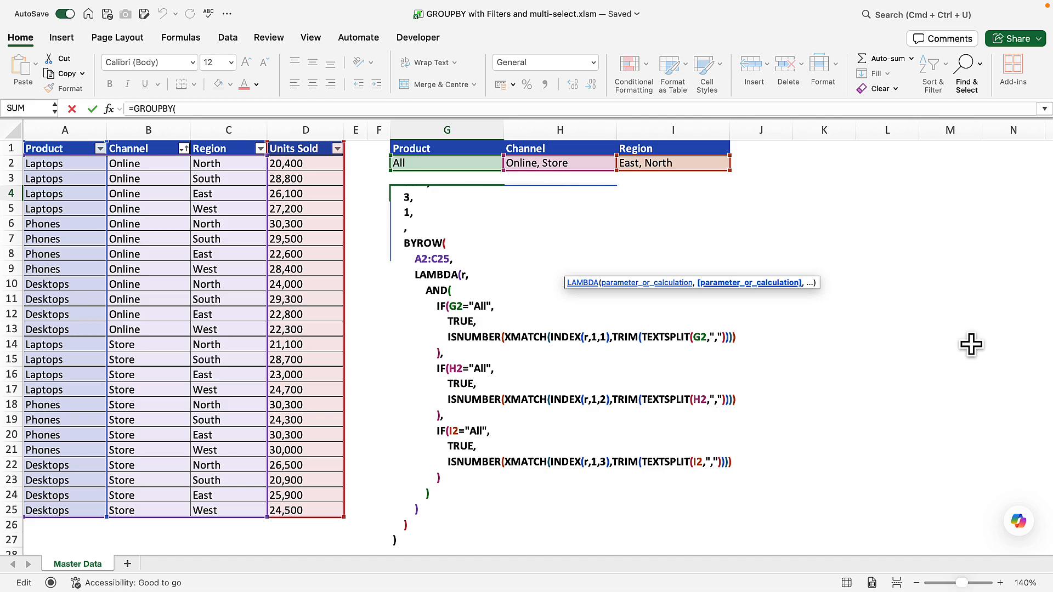
{"action": "key", "text": "Return"}
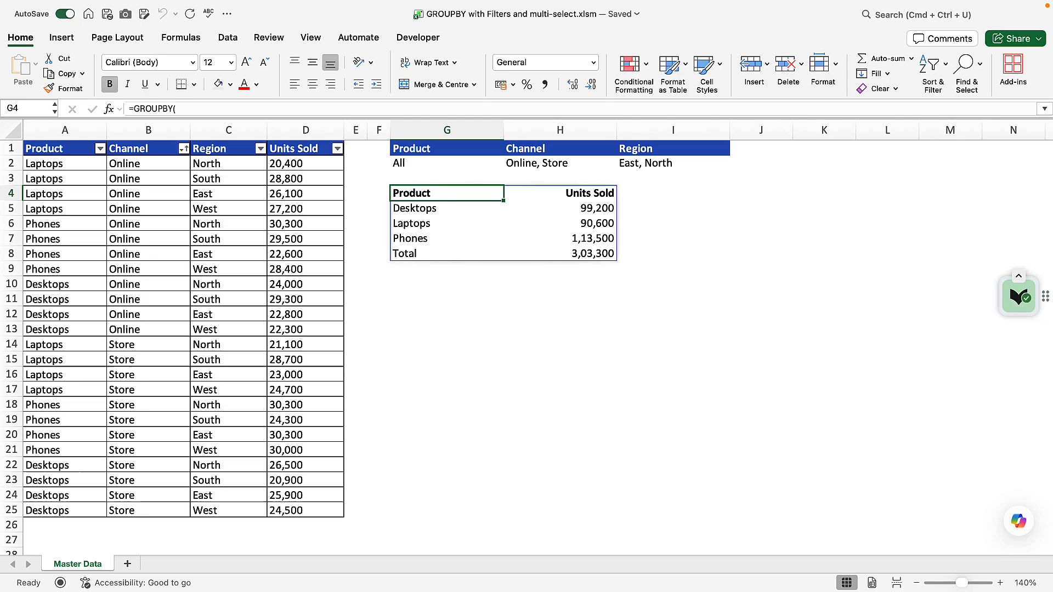